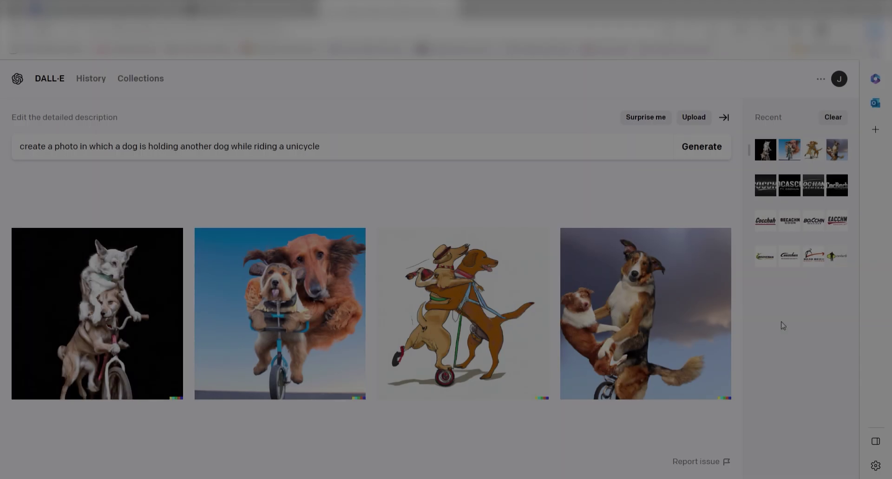
Enlarge the first dog-on-unicycle image and type a prompt about a dog holding another dog on a unicycle.
click(66, 298)
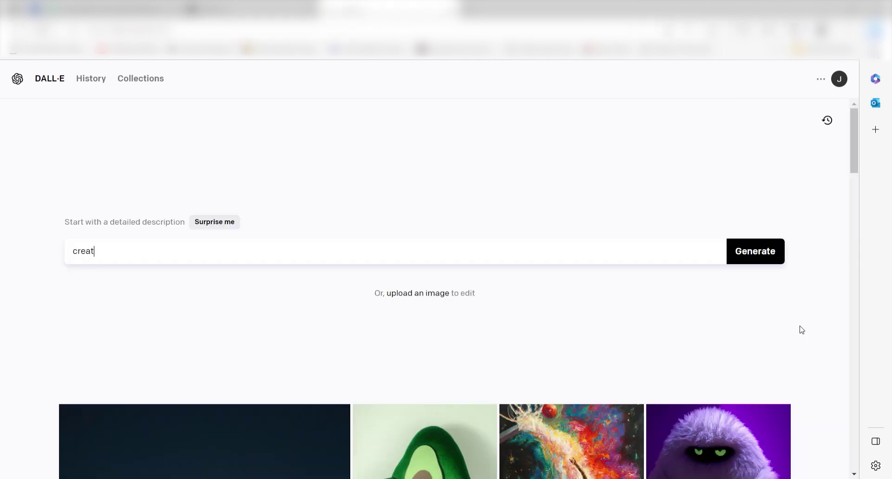
text(e a photo in which a dog is holding another dog while riding )
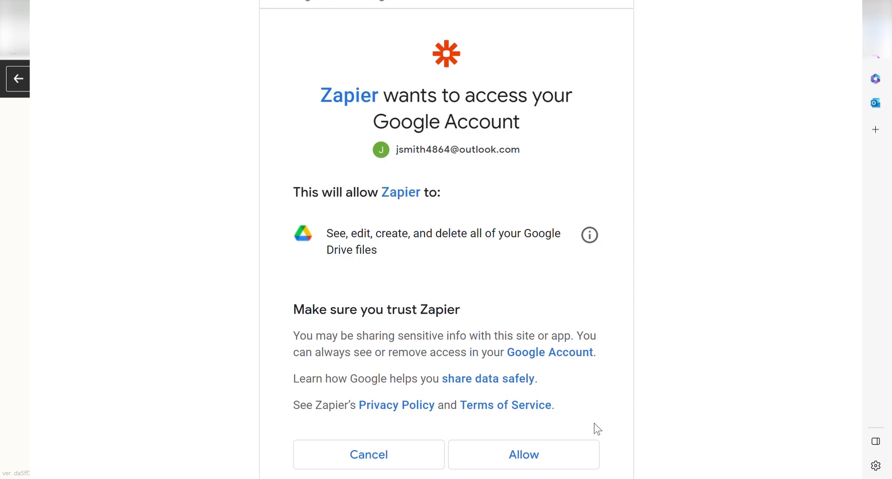
Allow Zapier access to the Google account for the Google Forms trigger.
click(529, 456)
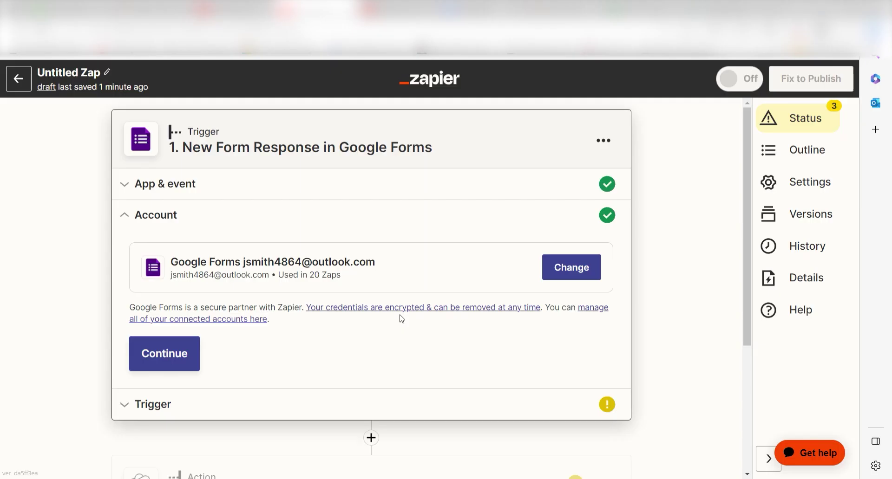
click(175, 359)
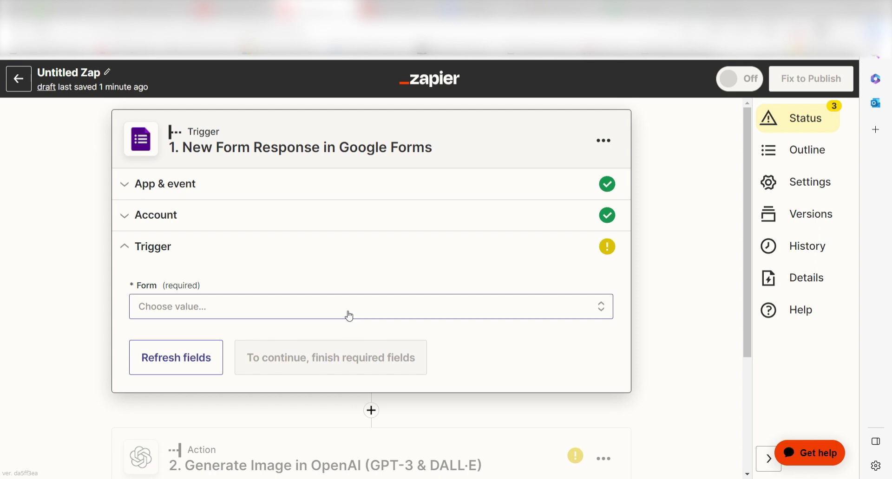
Set the trigger form to NFT Generator and test it against a recent response.
click(349, 314)
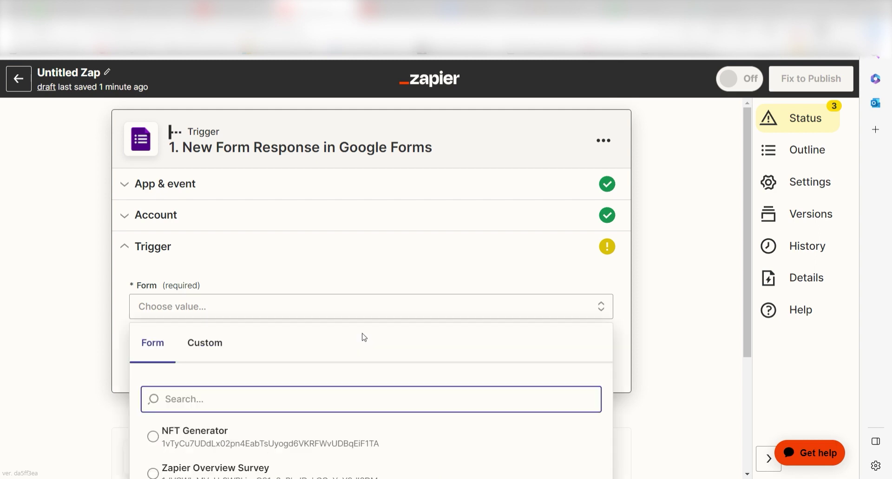
click(326, 442)
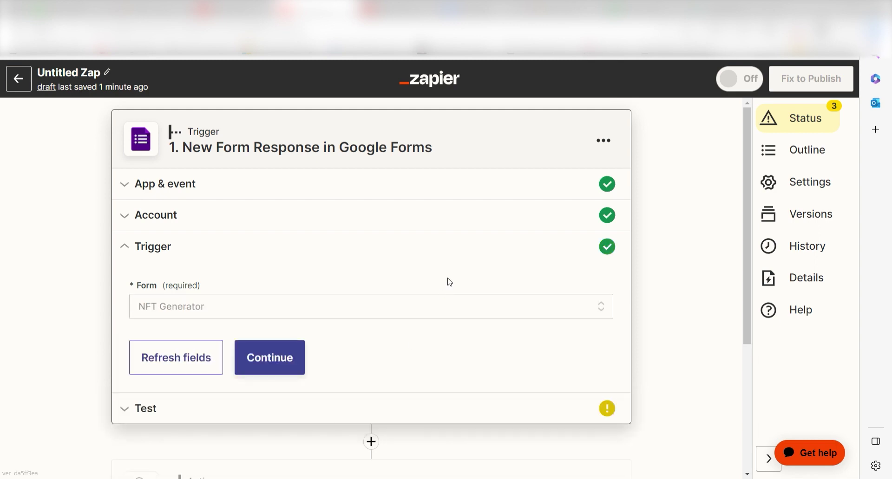
click(297, 360)
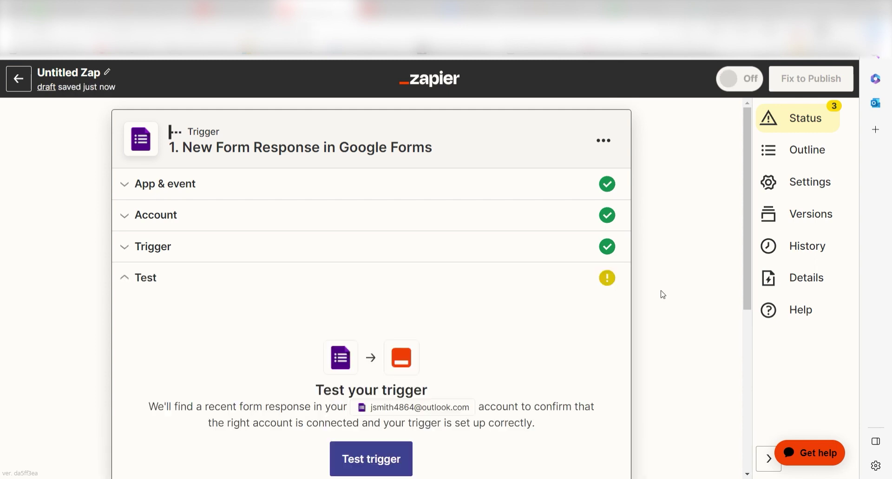
click(382, 457)
click(422, 450)
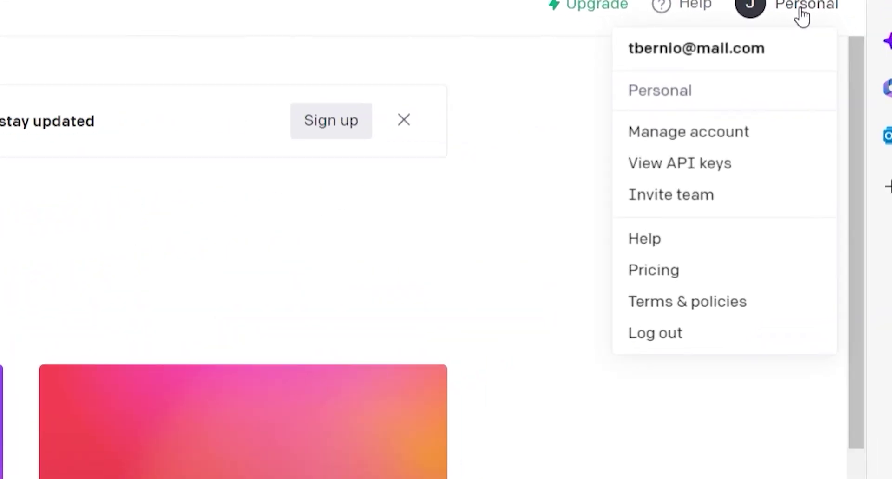
Create a new OpenAI secret API key and copy it.
click(703, 165)
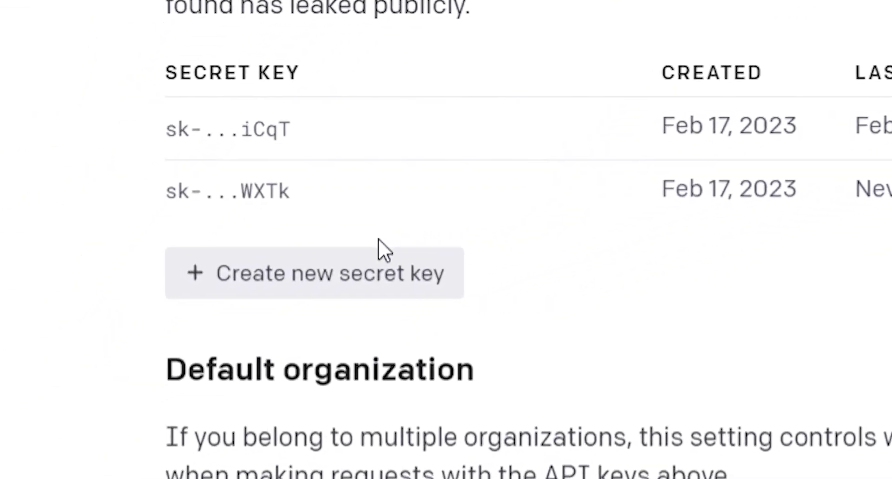
click(377, 253)
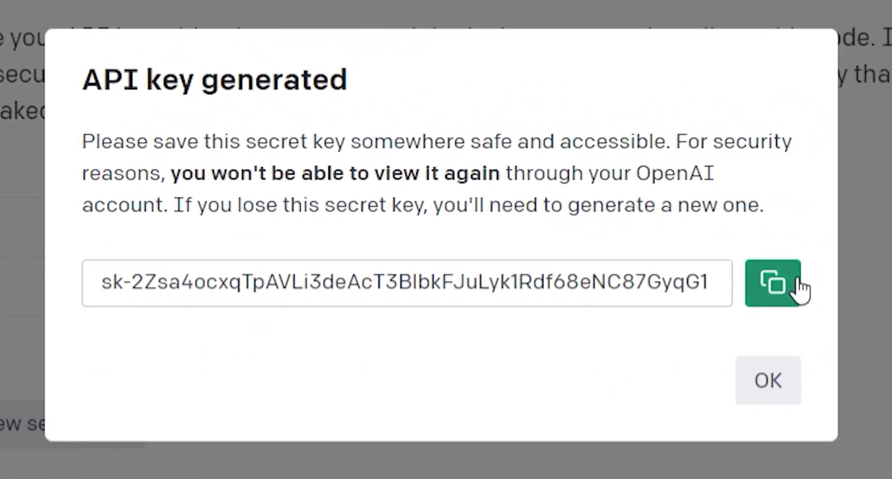
click(810, 269)
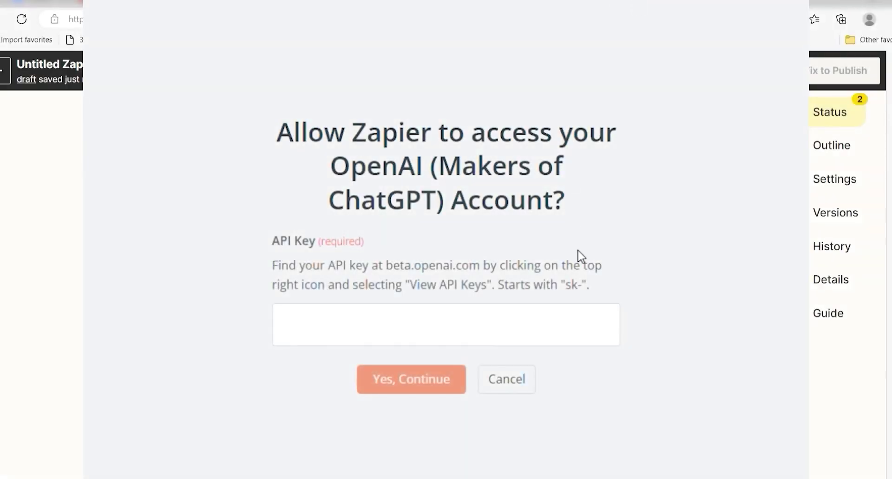
Paste the copied secret key into Zapier's API Key field to connect the OpenAI account.
click(520, 330)
key(ctrl+v)
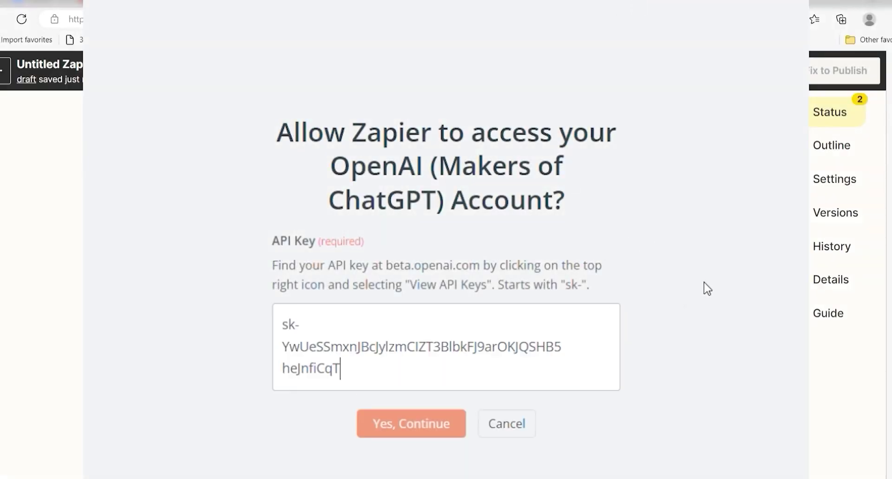
key(Return)
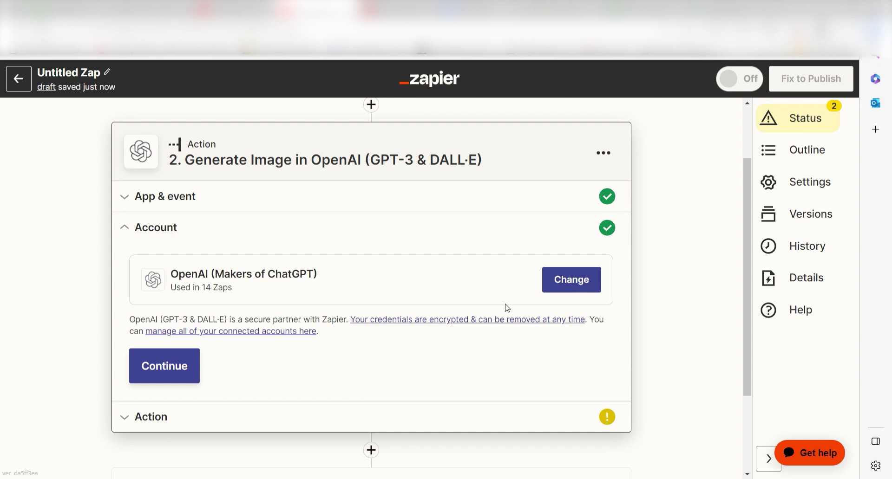
click(175, 366)
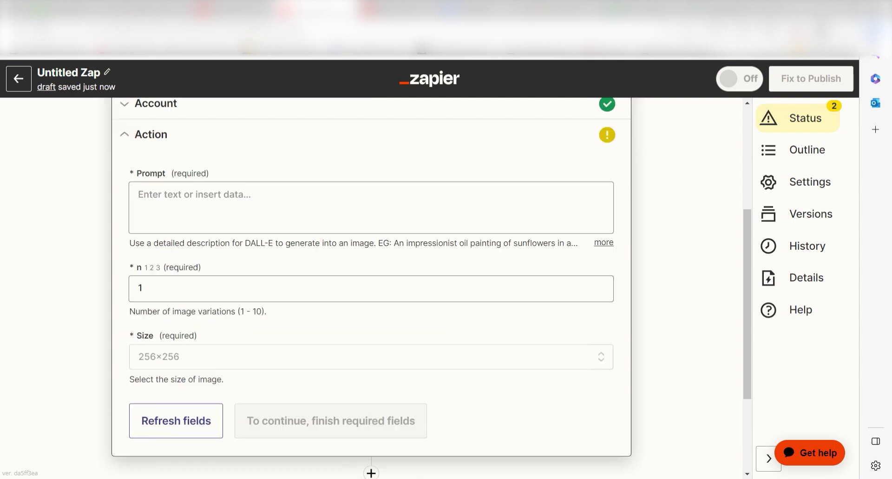
Fill the image Prompt with the form's NFT-look question answer.
click(191, 196)
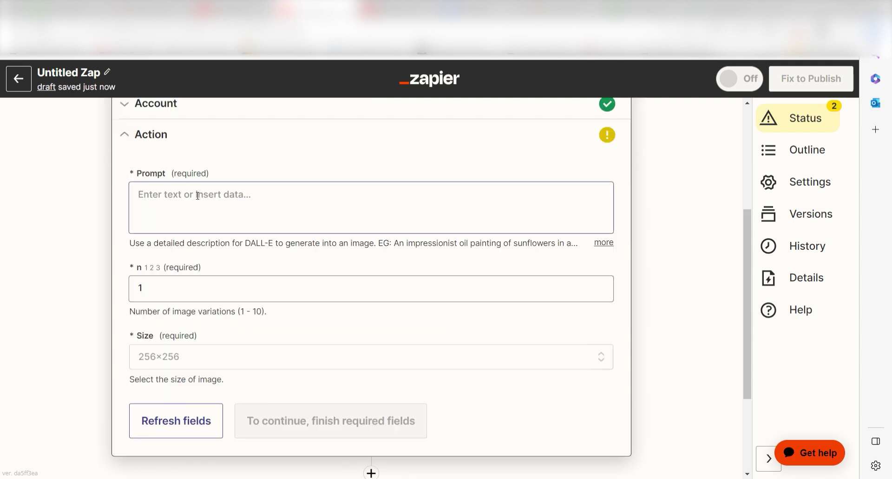
click(218, 425)
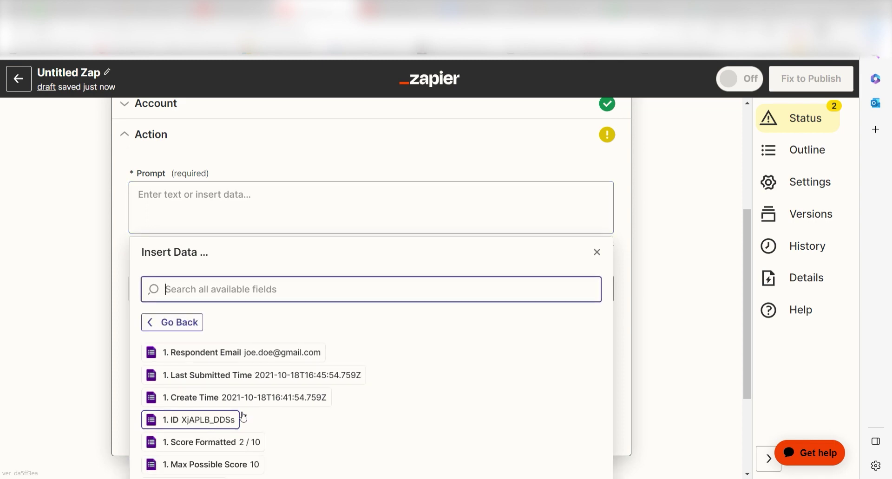
scroll(246, 411, down, 1)
click(268, 453)
click(688, 195)
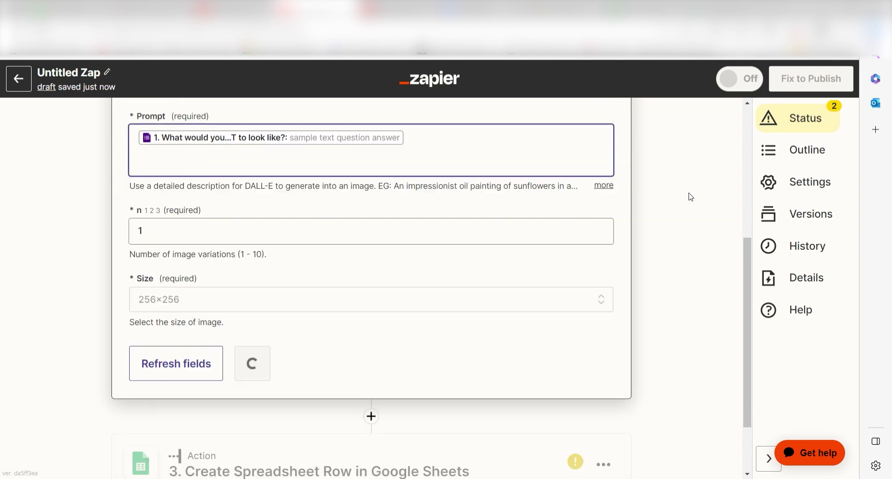
Test the OpenAI image action to generate a sample image URL.
click(269, 364)
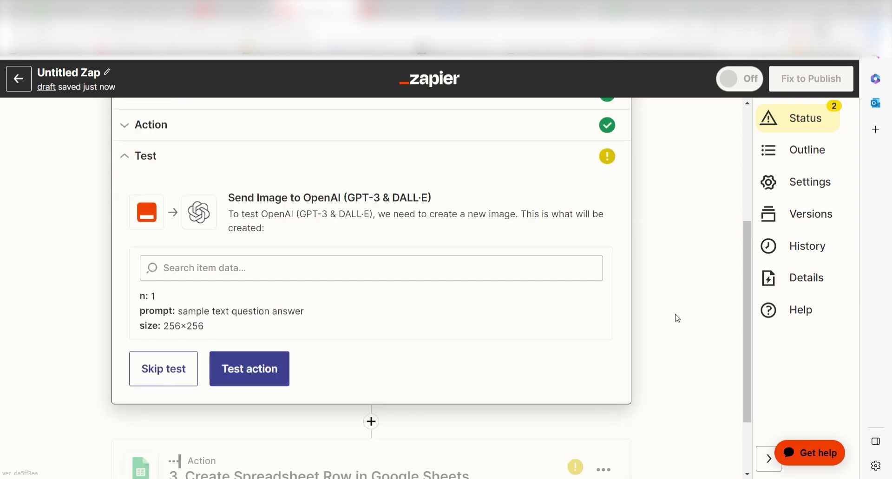
click(289, 368)
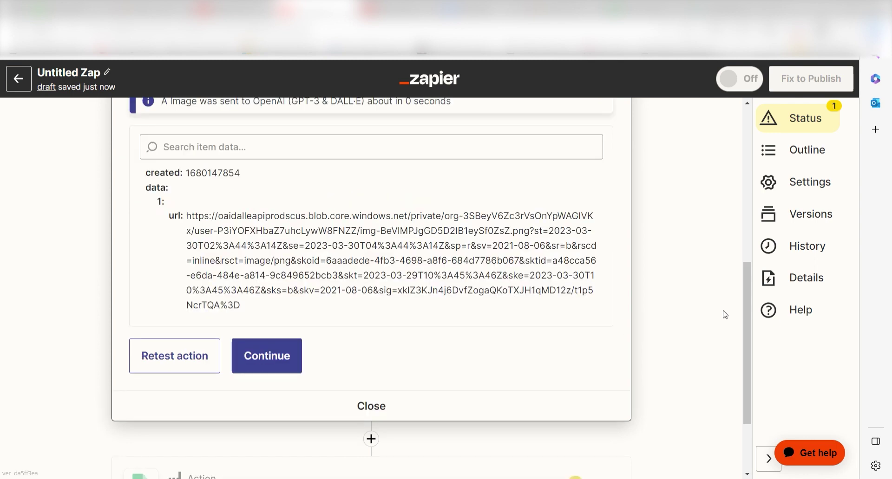
click(300, 344)
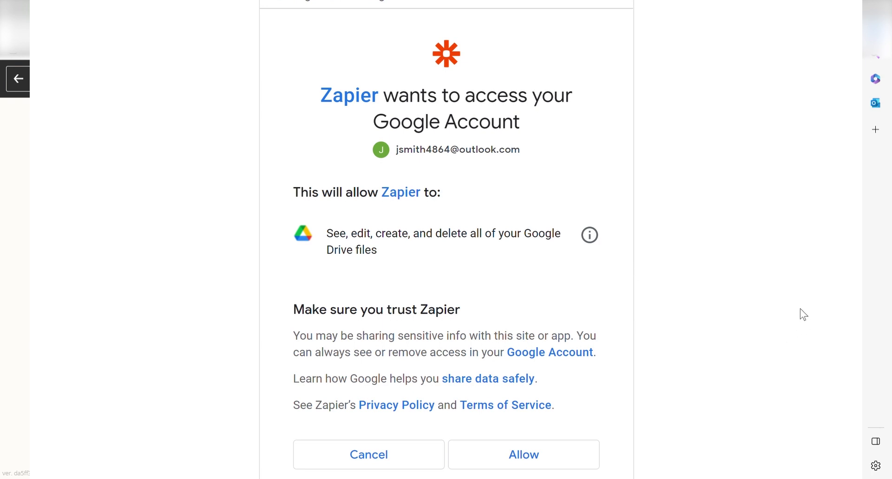
Allow Zapier access to the Google account for the Google Sheets step.
click(534, 459)
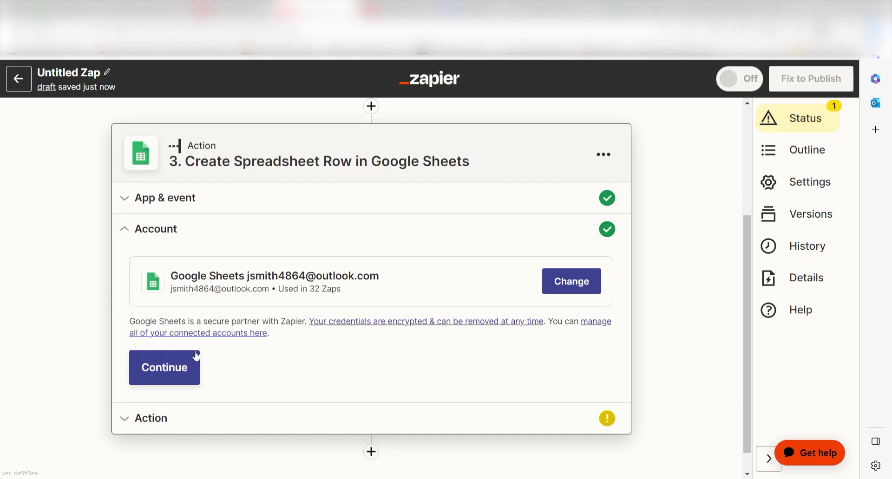
Target Sheet1 of 'Images I want to turn to NFT's' and set Image Name to 'DALL-E 2 Image'.
click(529, 284)
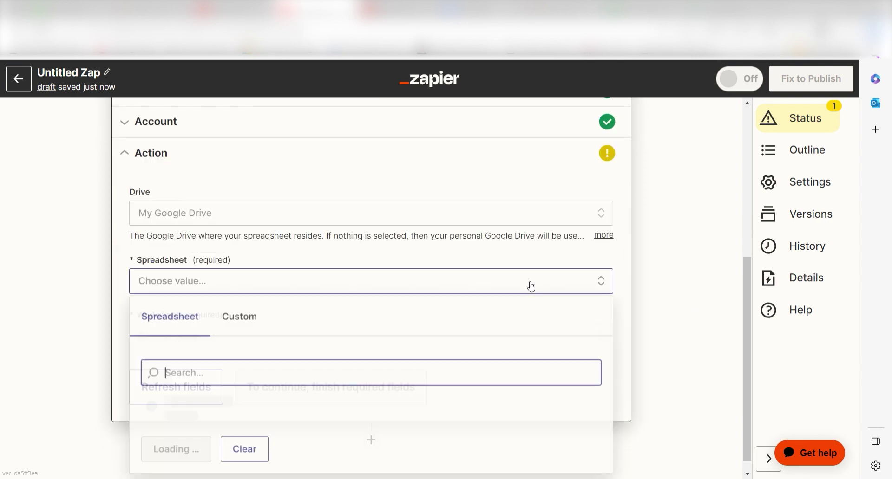
click(601, 336)
click(200, 462)
key(Tab)
text(DALL)
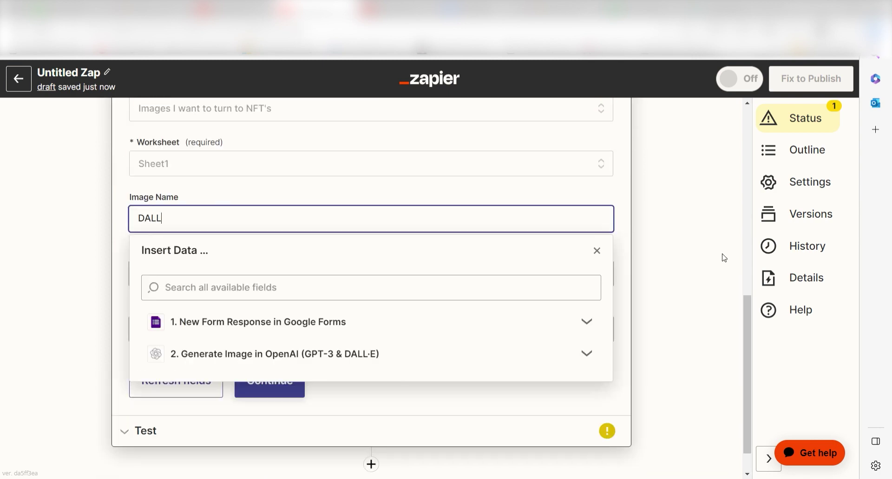
text(-E 2 Image)
click(712, 250)
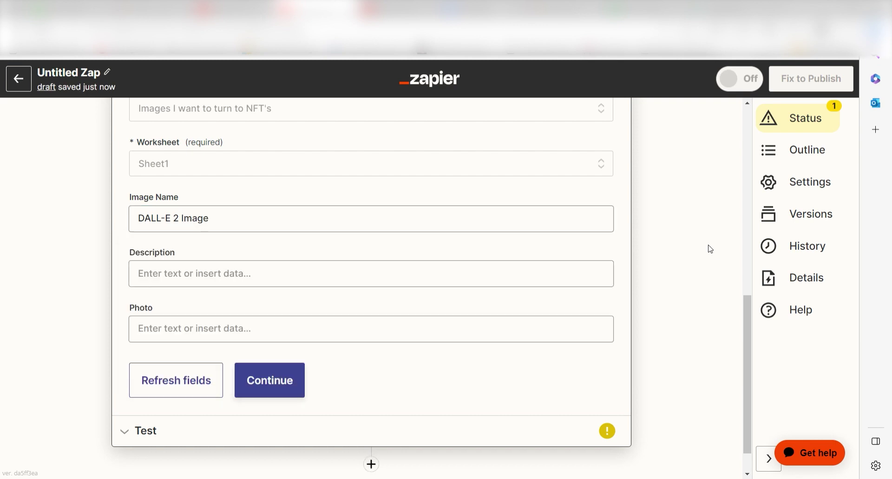
Map the NFT-look form answer to Description and the generated Image URL to Photo.
click(229, 278)
click(298, 432)
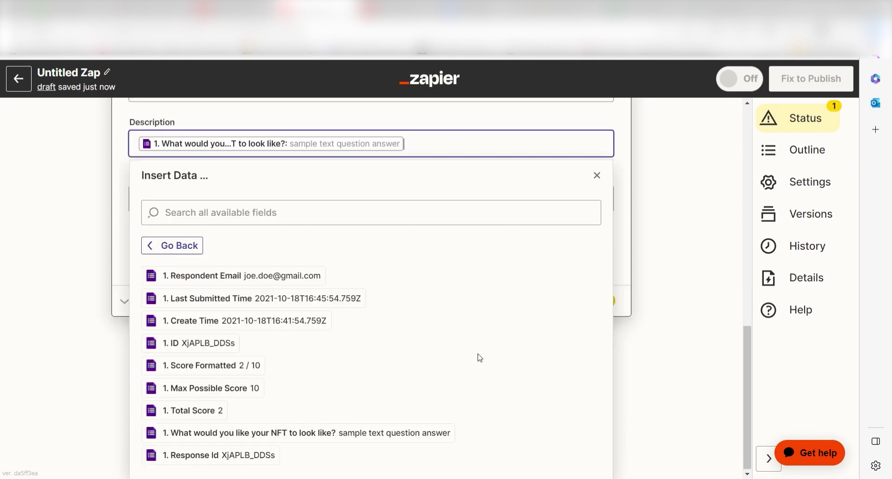
click(663, 261)
click(276, 295)
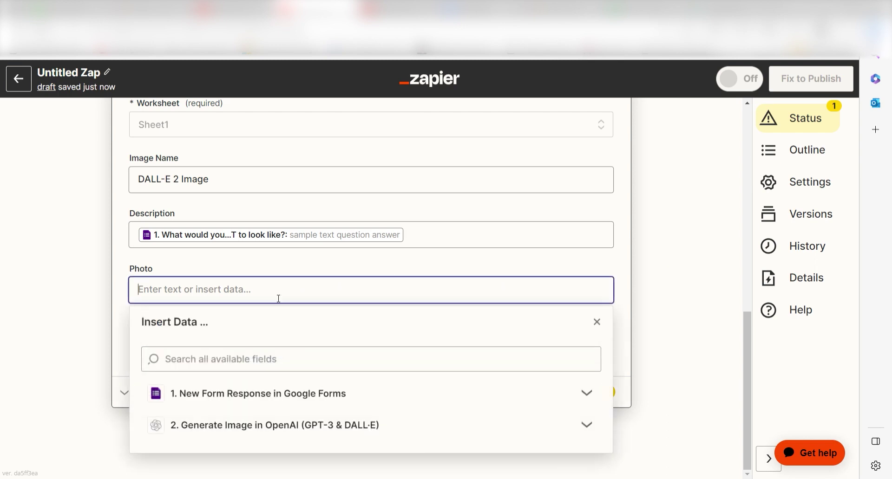
click(274, 424)
scroll(285, 426, down, 1)
click(271, 440)
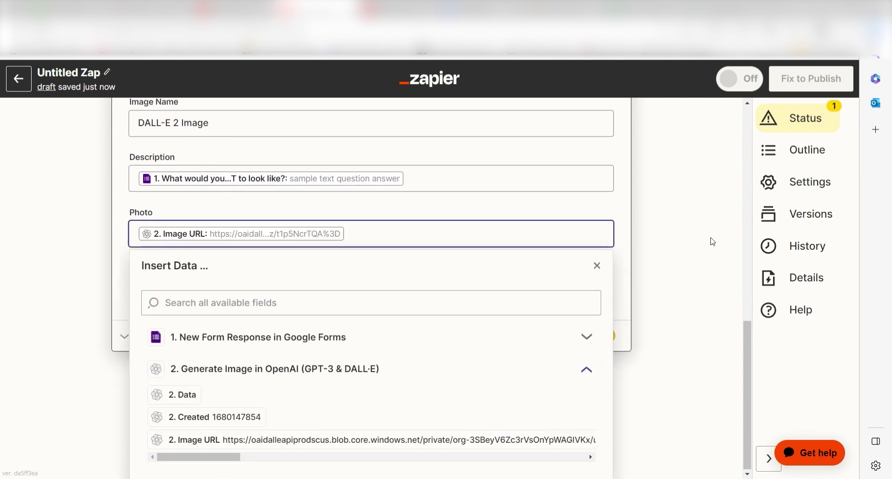
click(642, 260)
click(269, 341)
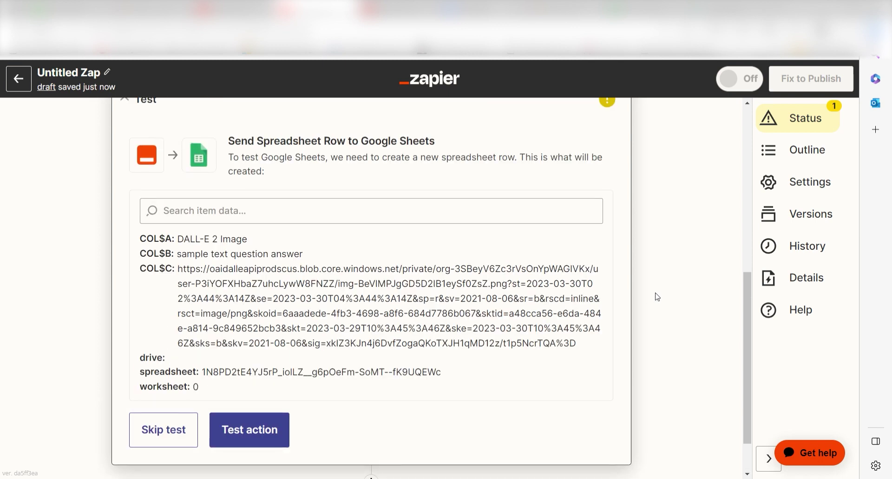
Send a test row from the Sheets step to Google Sheets.
click(250, 429)
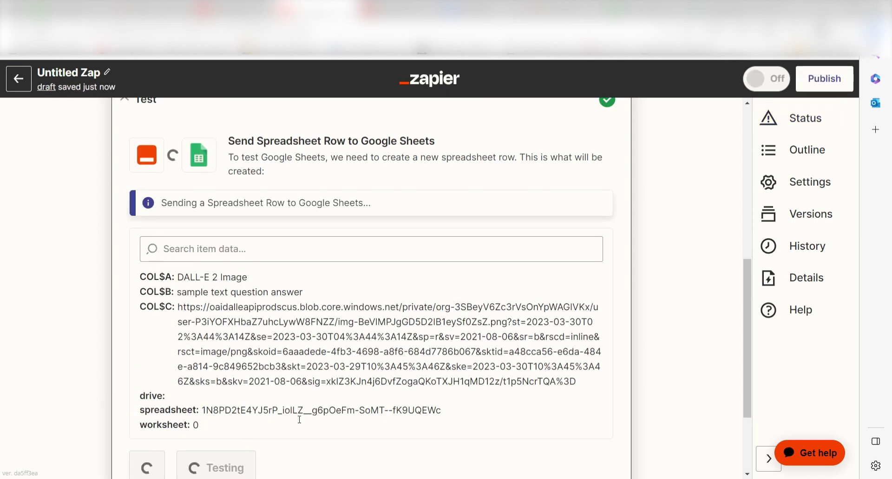